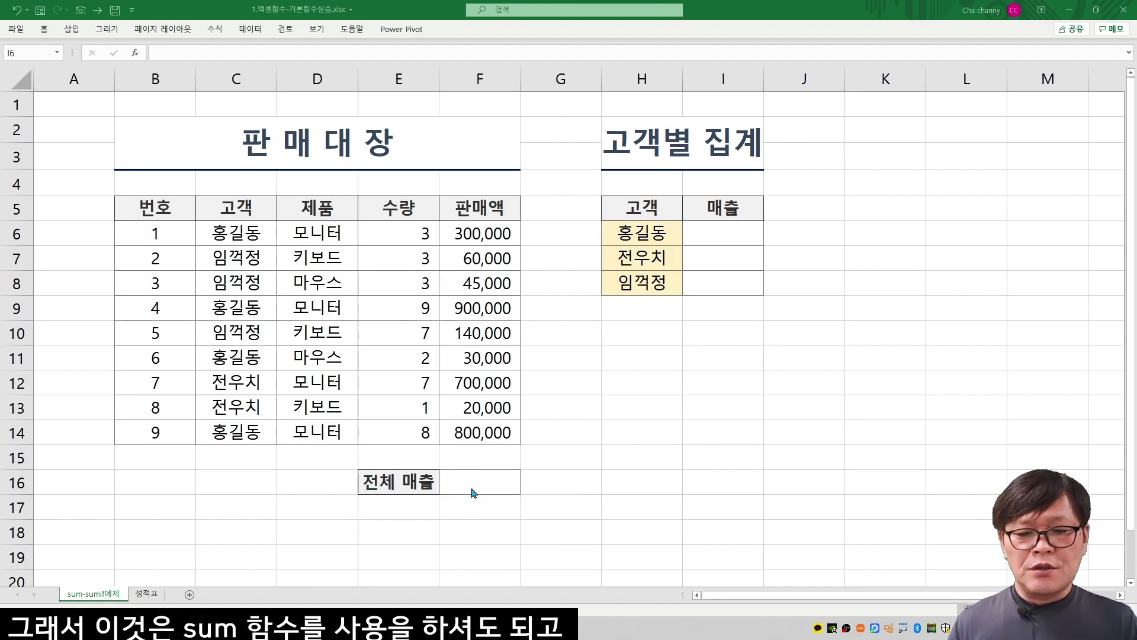
- Calculate total sales in cell F16 with AutoSum, setting the summed range to F6:F14
click(472, 488)
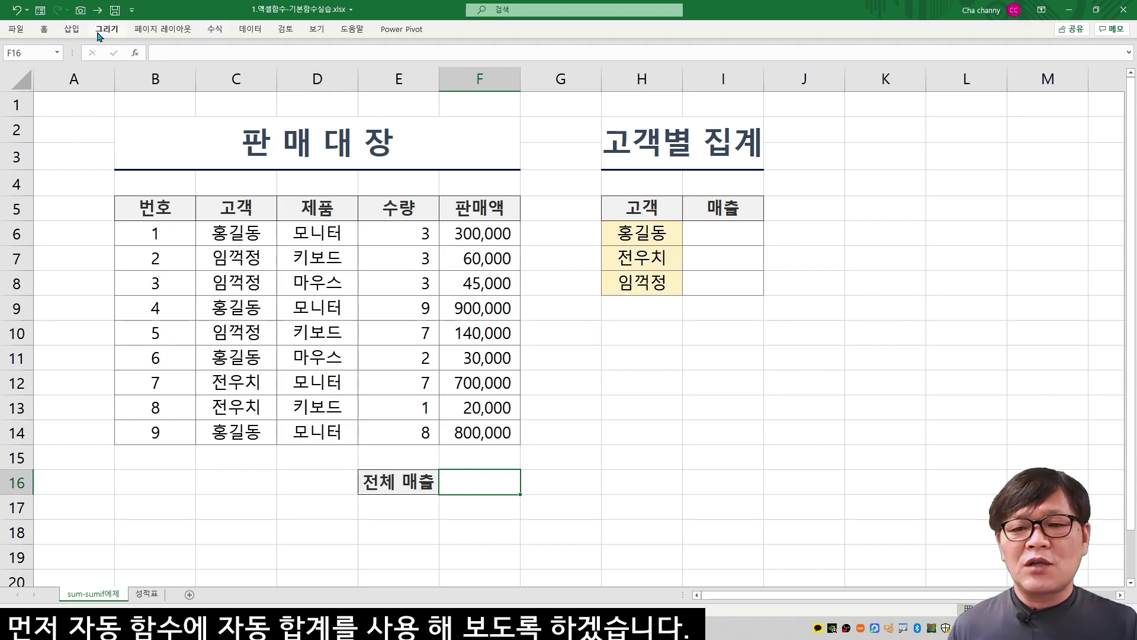
click(45, 31)
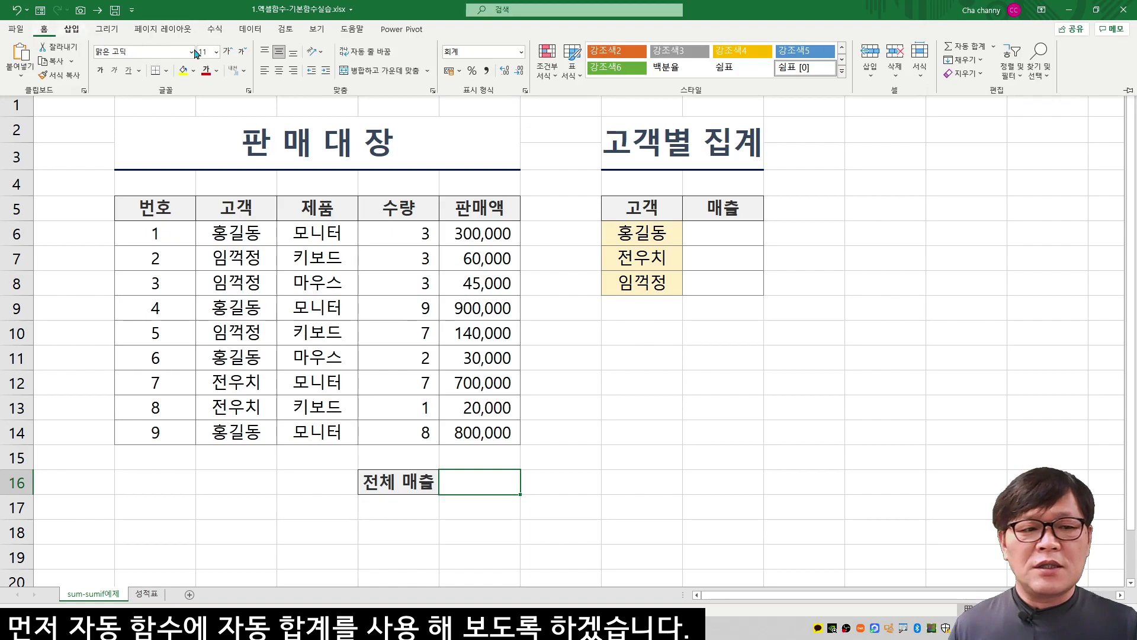
click(995, 48)
click(979, 62)
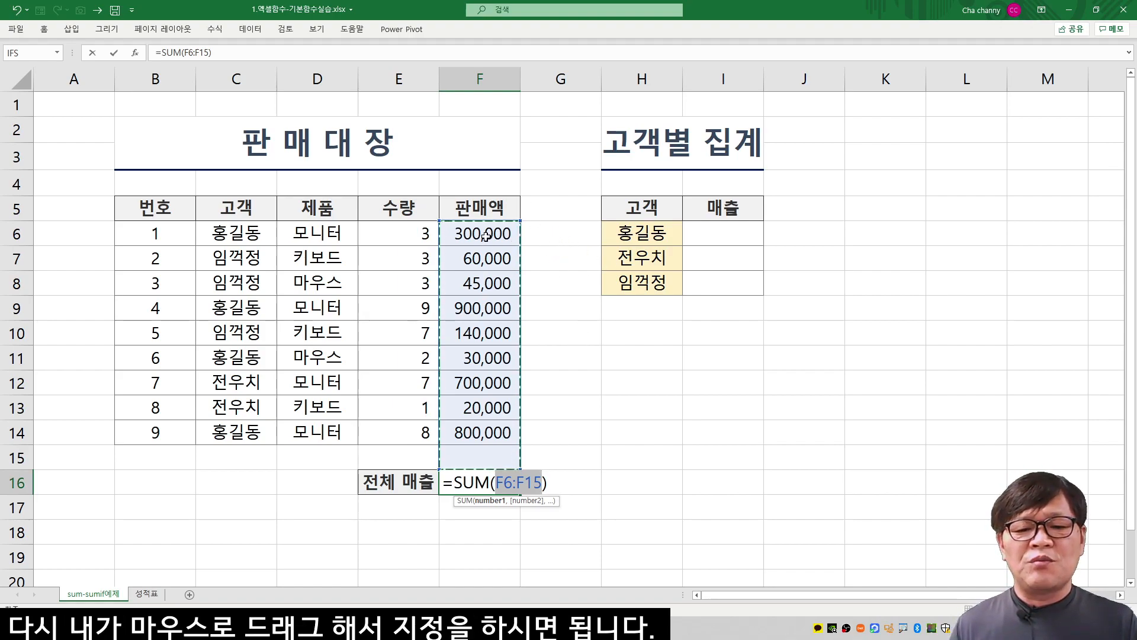
drag(486, 235, 486, 367)
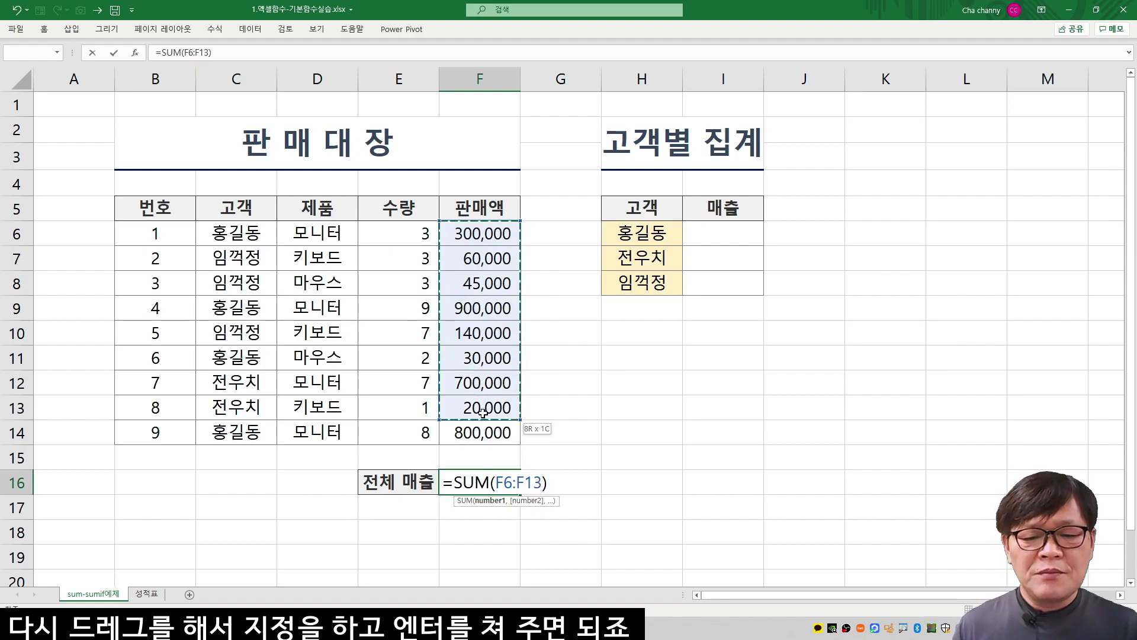
drag(479, 428, 480, 431)
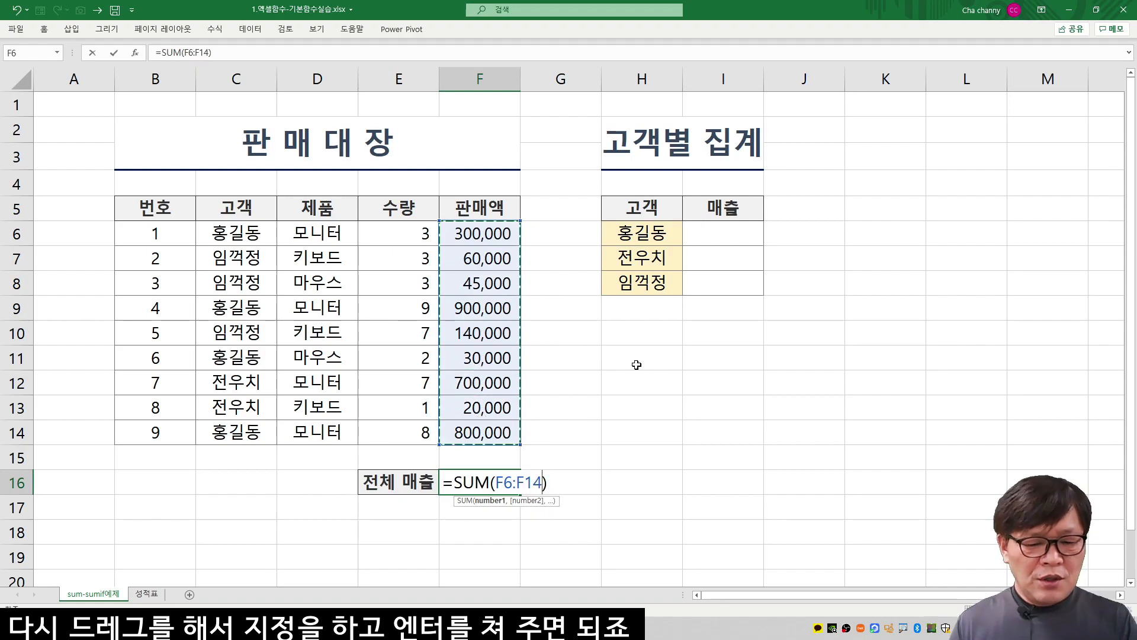
key(Return)
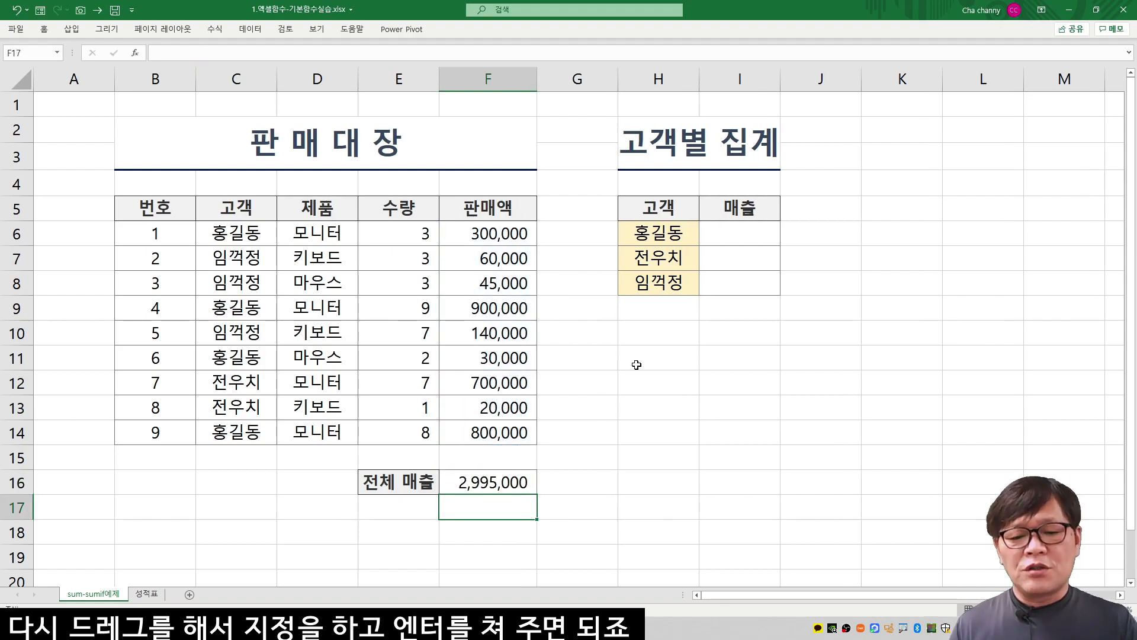
click(499, 487)
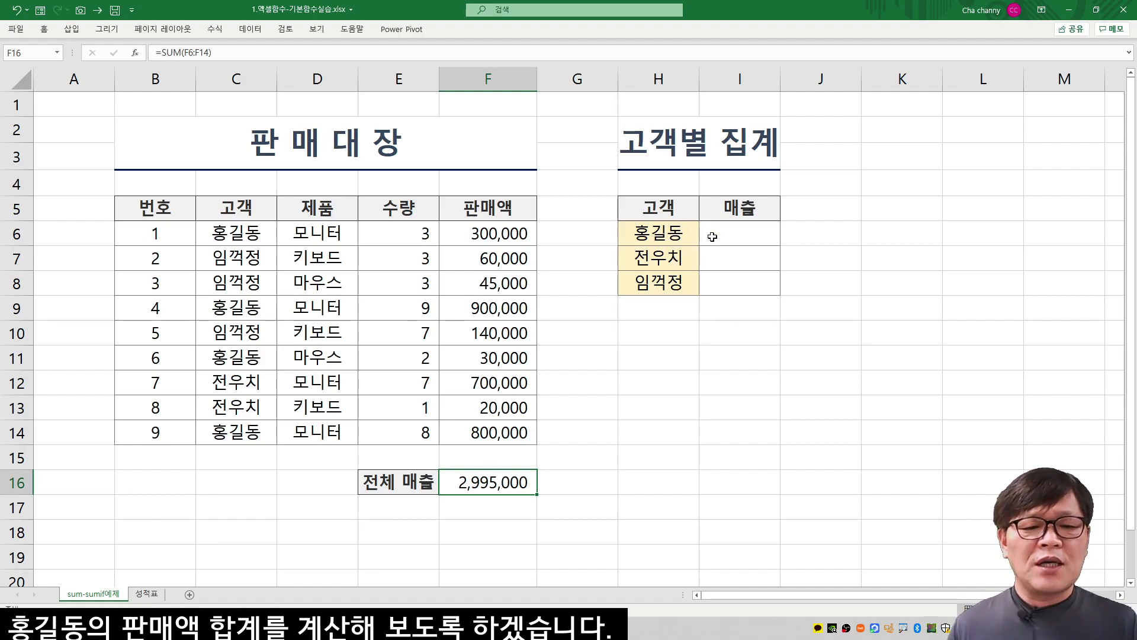
- Search for the SUMIF function and insert it in cell I6, moving its arguments dialog clear of the sales data
click(735, 233)
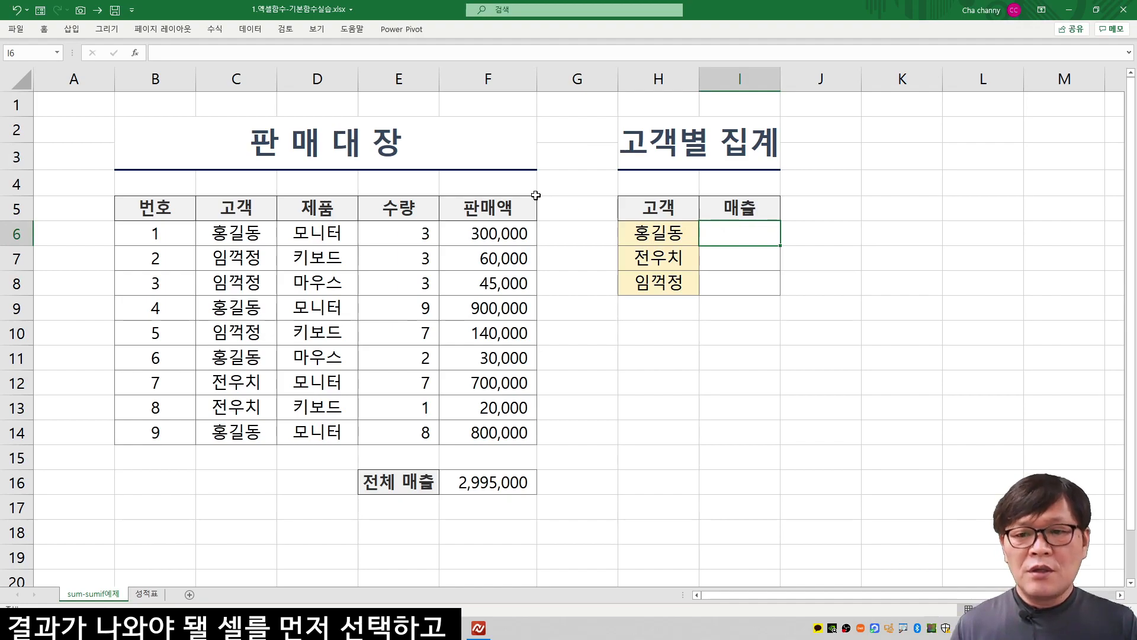
click(134, 58)
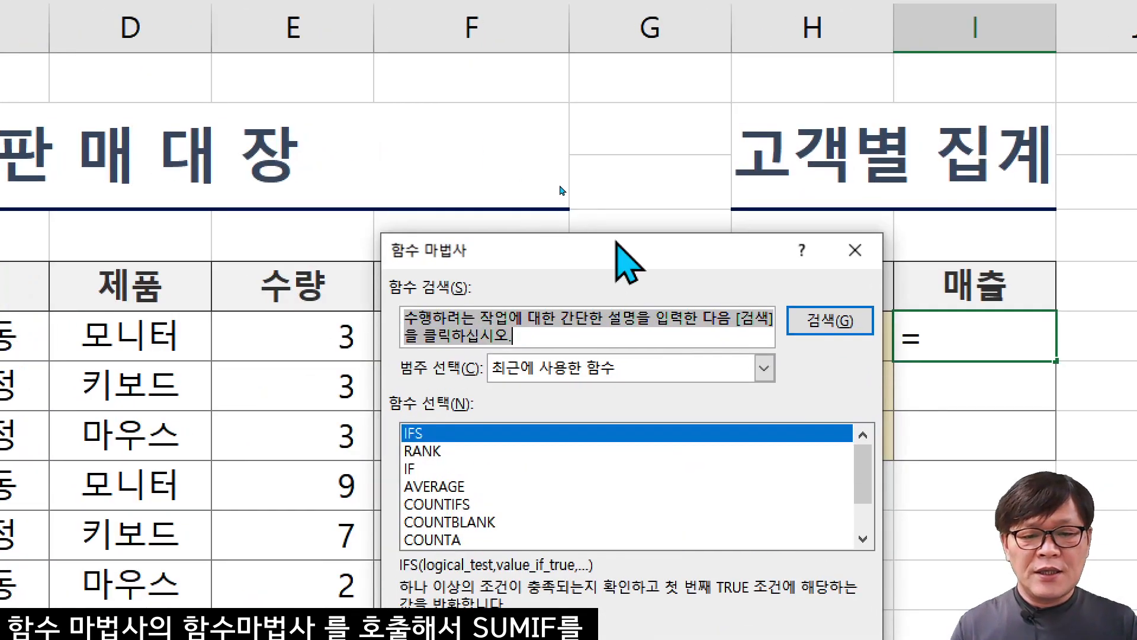
drag(616, 242, 815, 128)
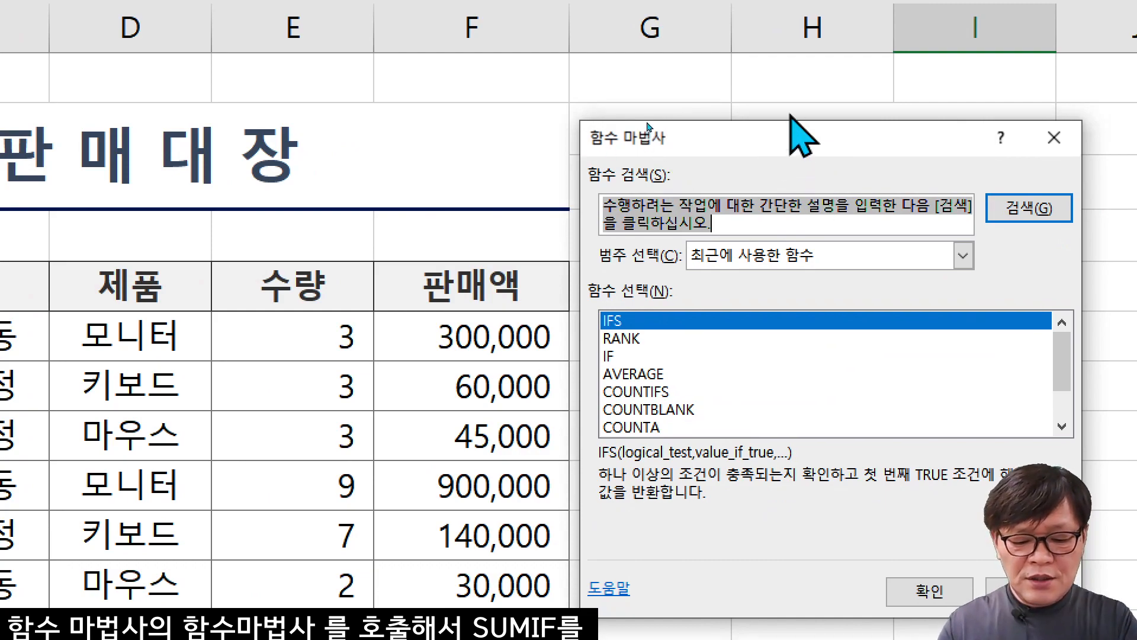
text(SUMIF)
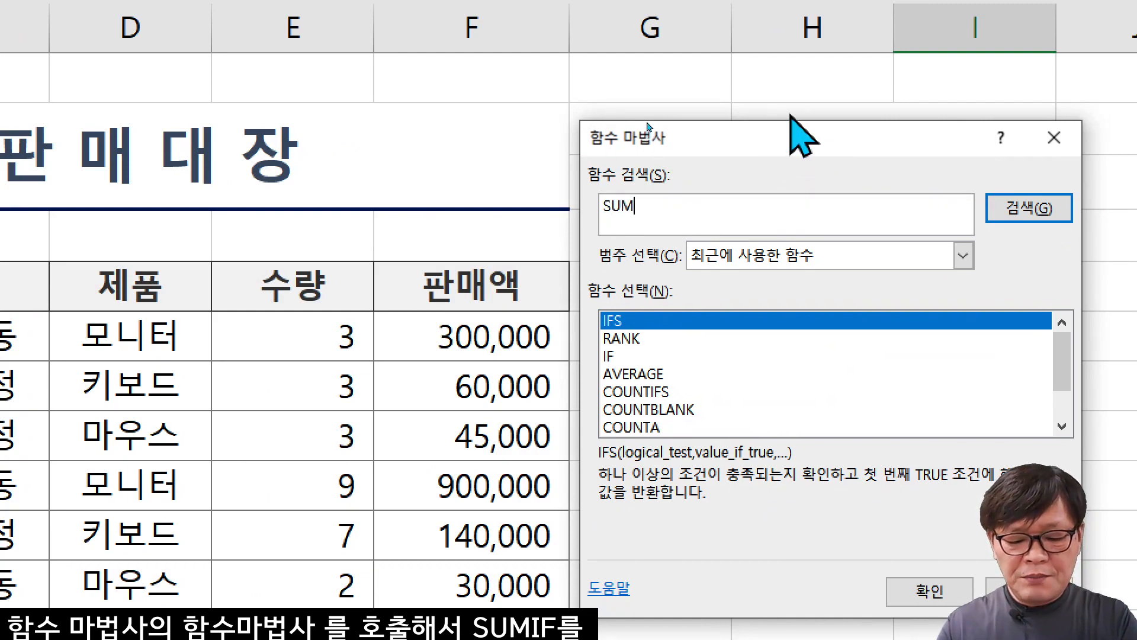
key(Return)
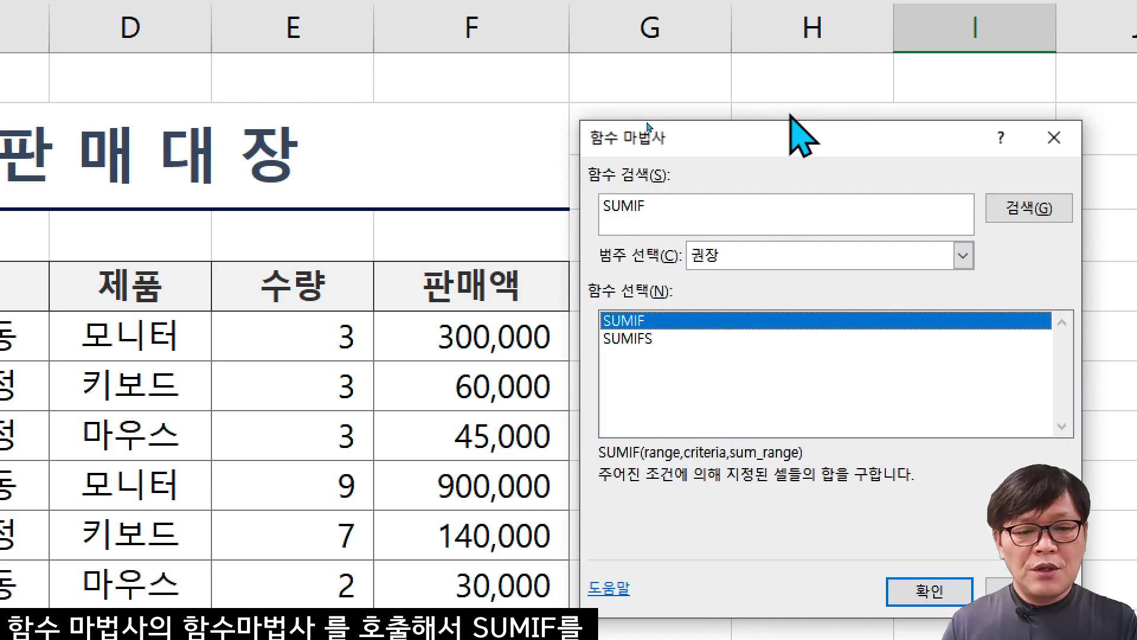
key(Return)
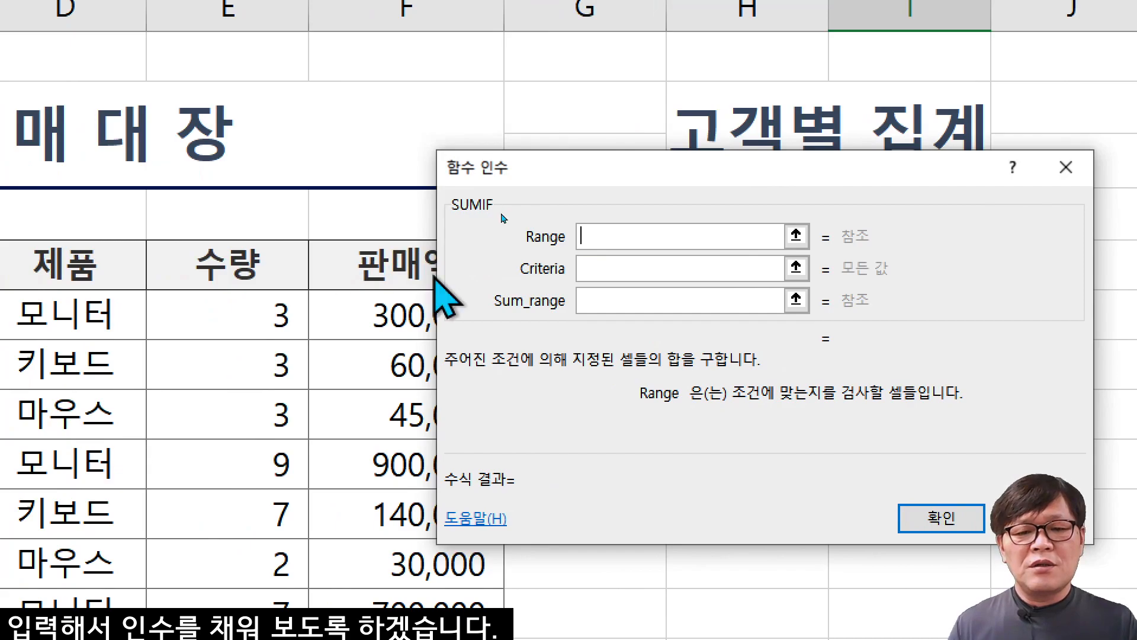
drag(543, 170, 617, 206)
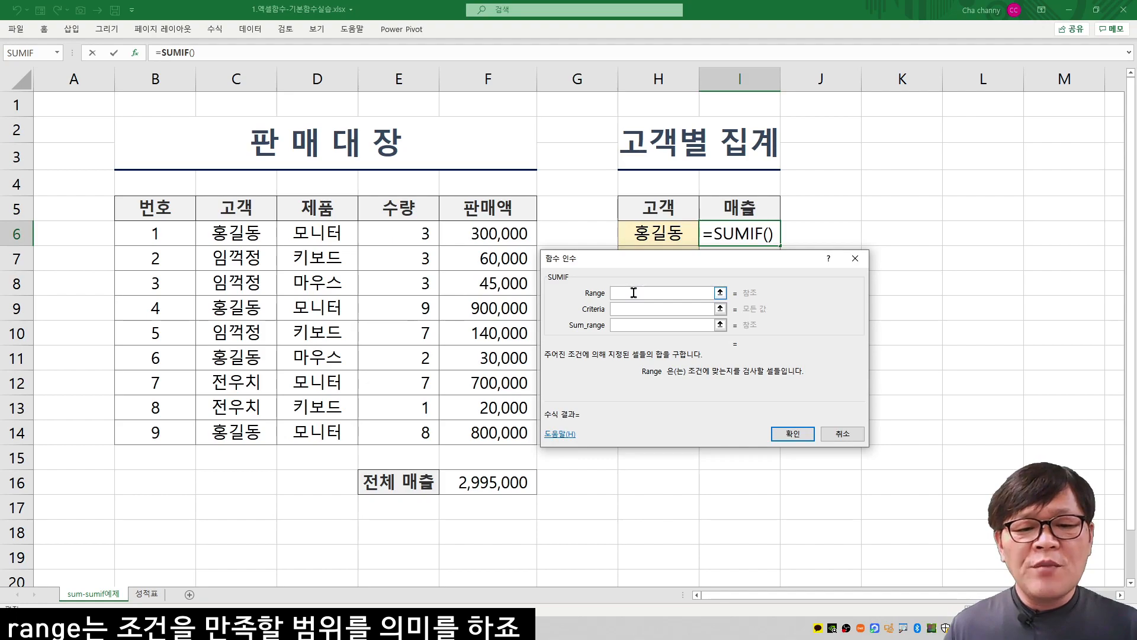
- Complete the SUMIF in I6 with Range C6:C14, Criteria H6 and Sum_range F6:F14
drag(241, 231, 245, 431)
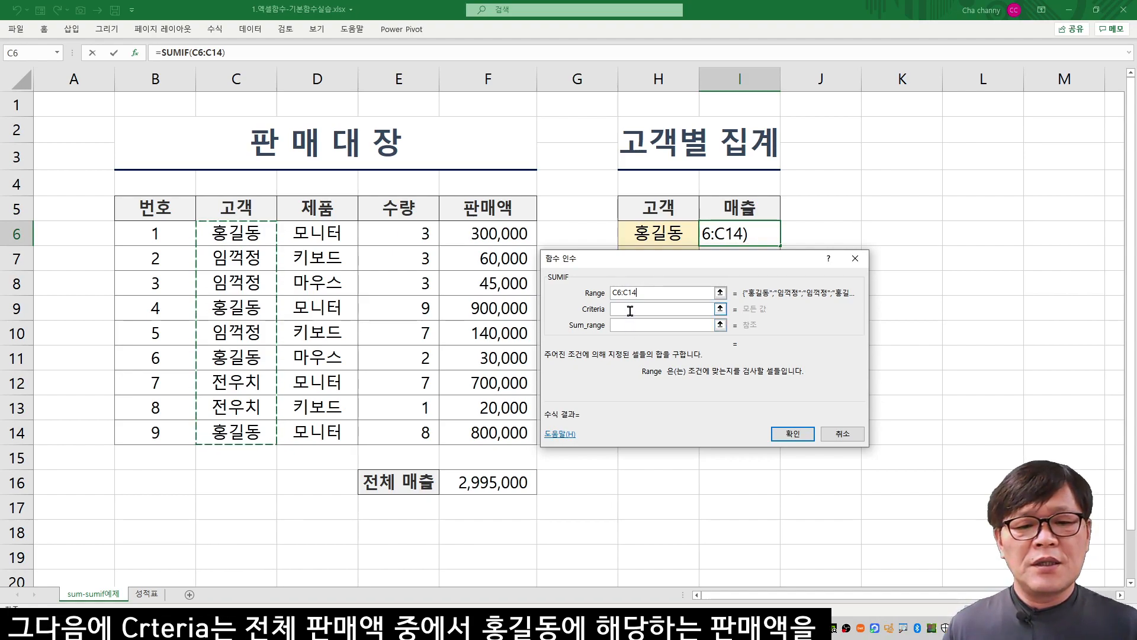
drag(679, 259, 678, 308)
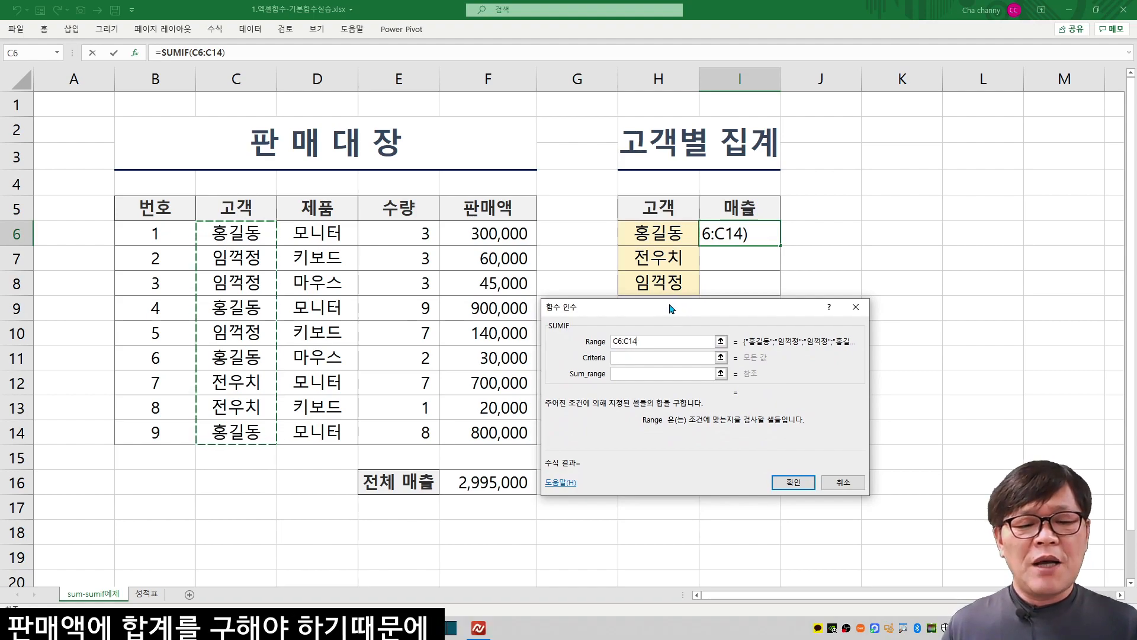
click(667, 234)
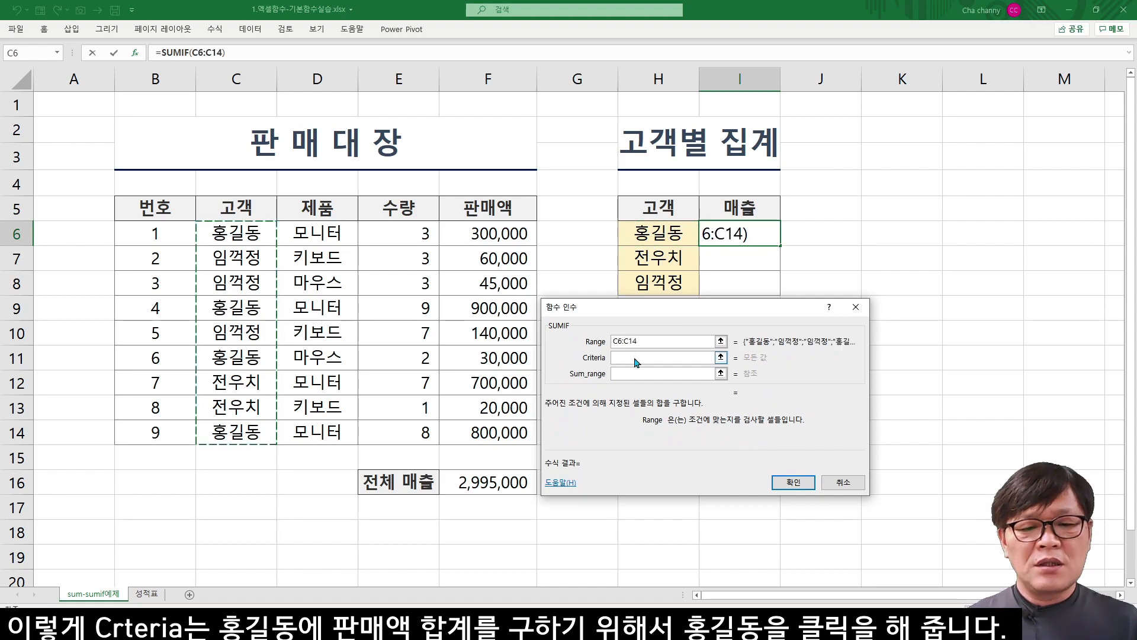
click(635, 358)
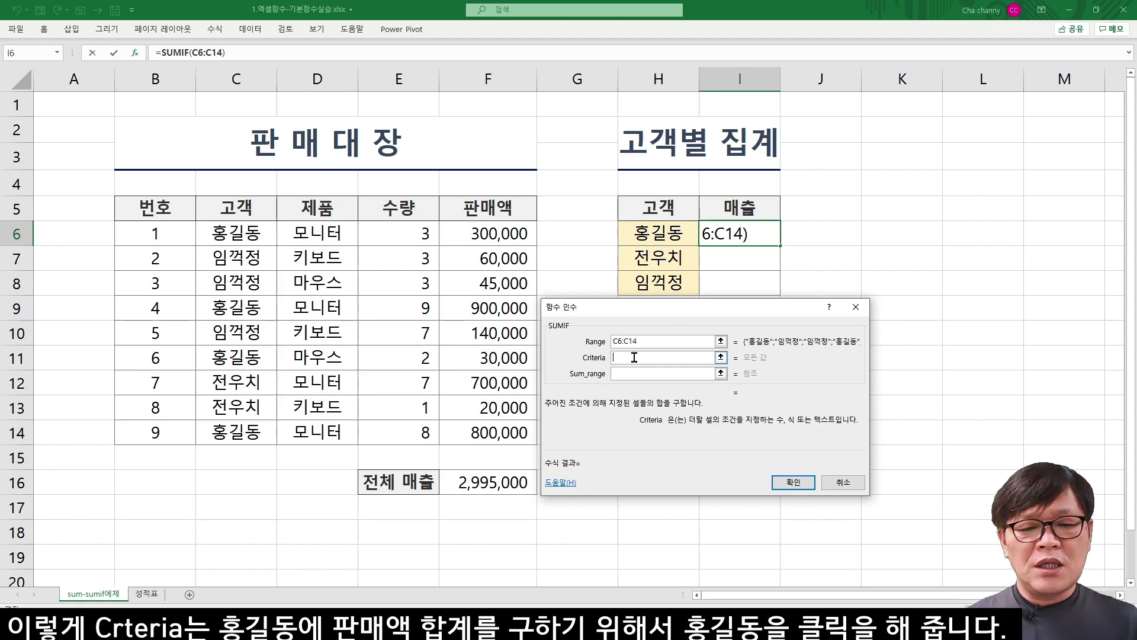
click(659, 235)
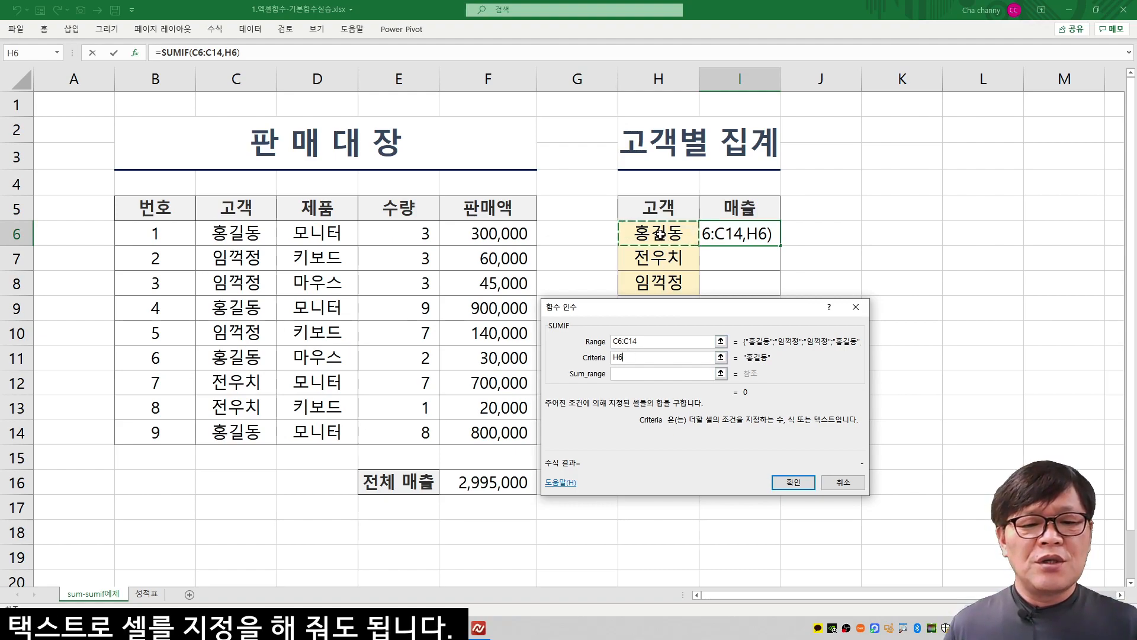
click(629, 372)
drag(492, 238, 498, 432)
click(795, 483)
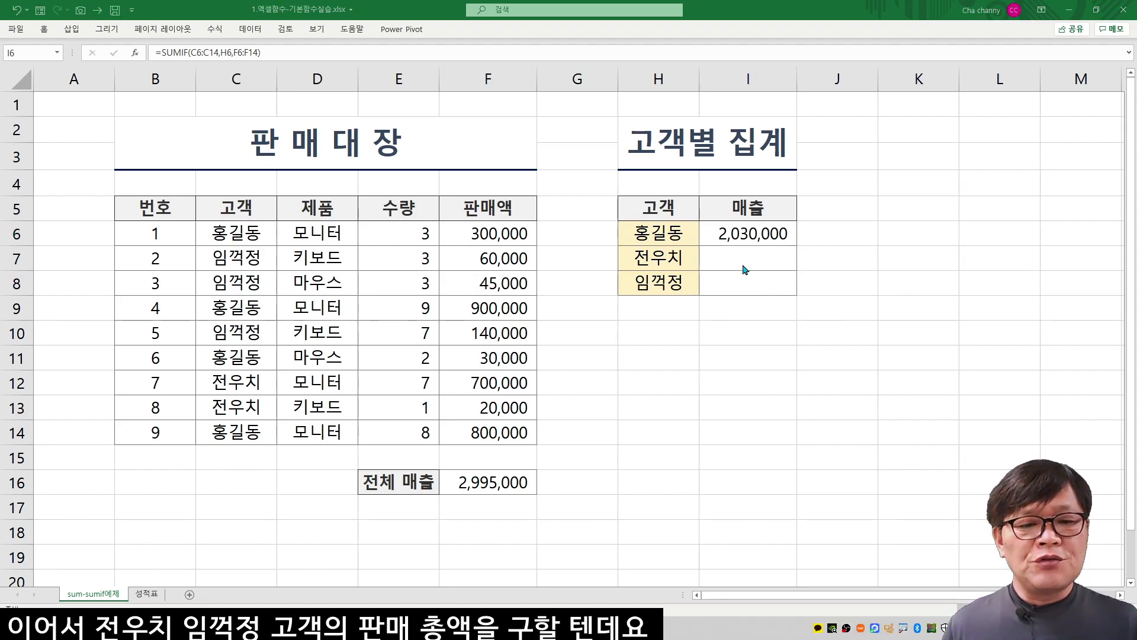
- Fill the SUMIF formula from I6 down to I8 and inspect the function arguments copied into I8
click(764, 236)
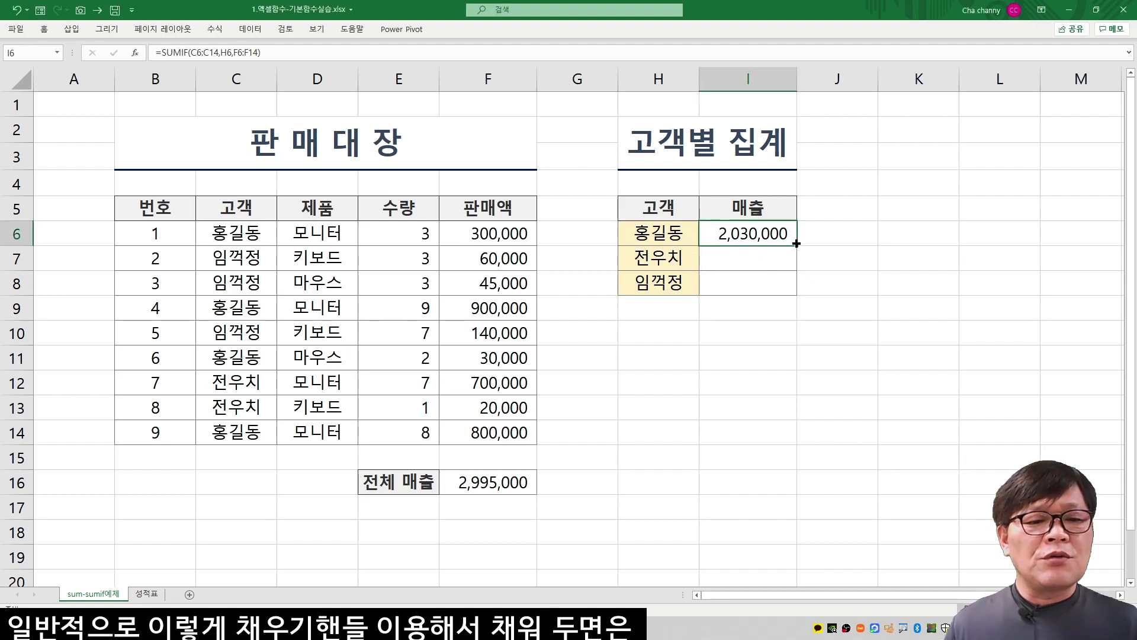
drag(796, 243, 796, 298)
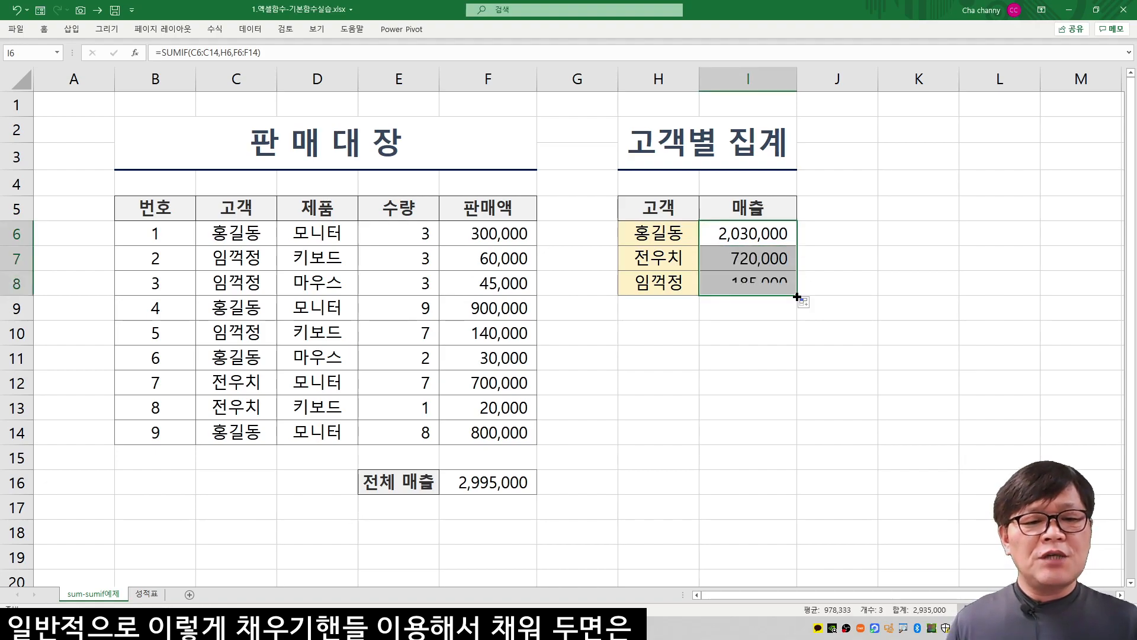
click(748, 285)
key(shift+F3)
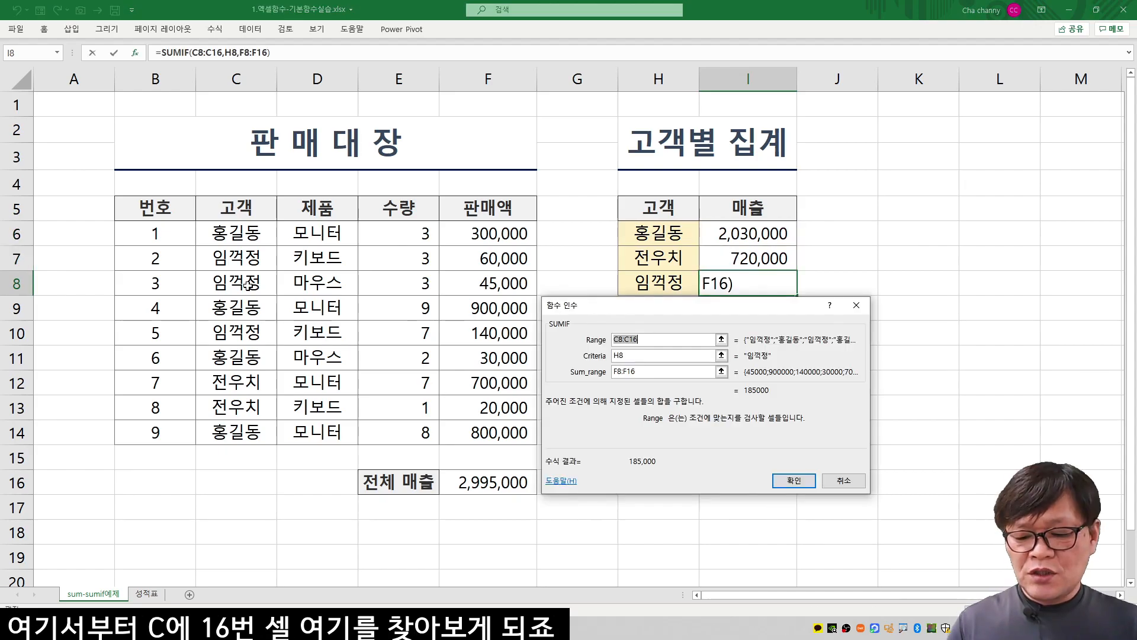
mouse_move(196, 271)
mouse_down()
mouse_move(264, 332)
mouse_move(277, 496)
mouse_up()
mouse_move(652, 349)
mouse_down()
mouse_move(601, 355)
mouse_move(595, 320)
mouse_move(667, 323)
mouse_move(626, 357)
mouse_up()
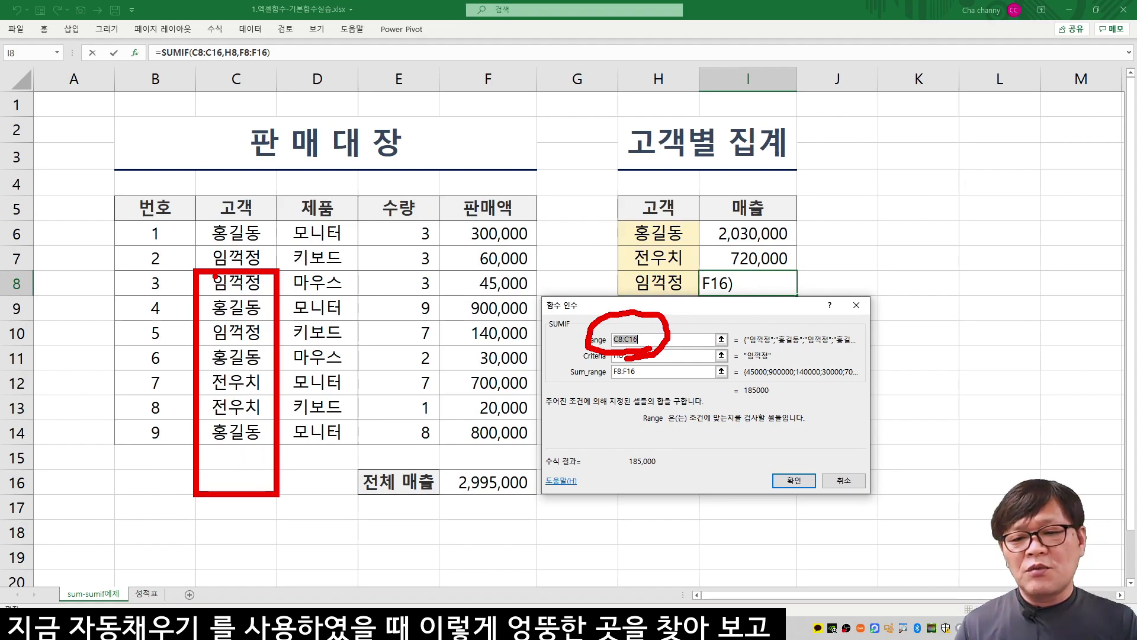
mouse_move(270, 247)
mouse_down()
mouse_move(234, 267)
mouse_move(200, 230)
mouse_move(266, 235)
mouse_up()
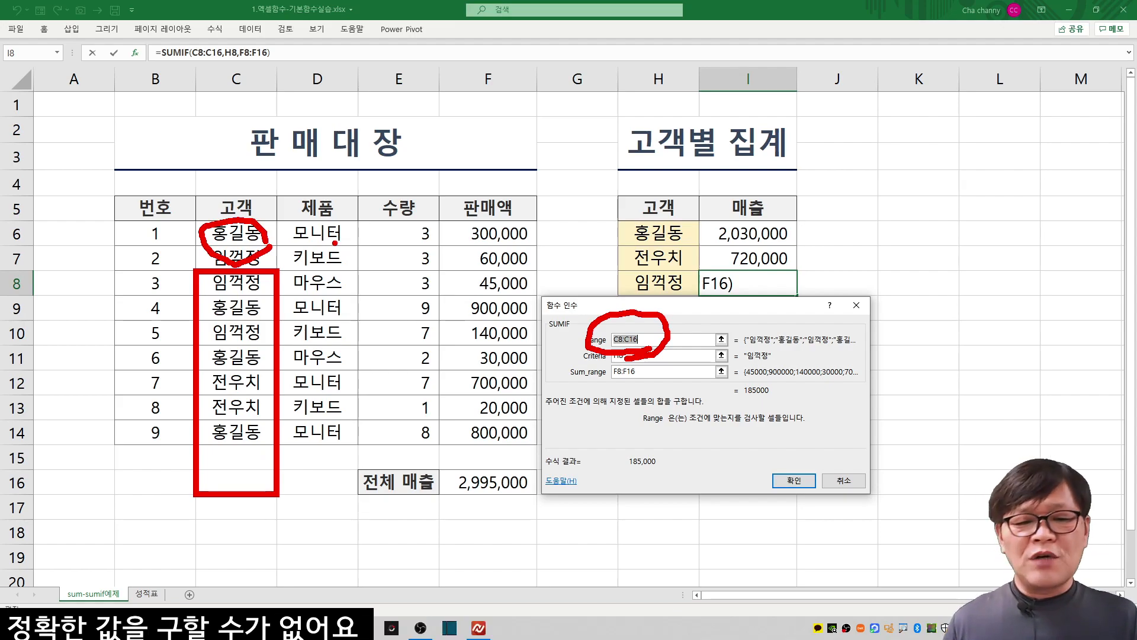
key(Escape)
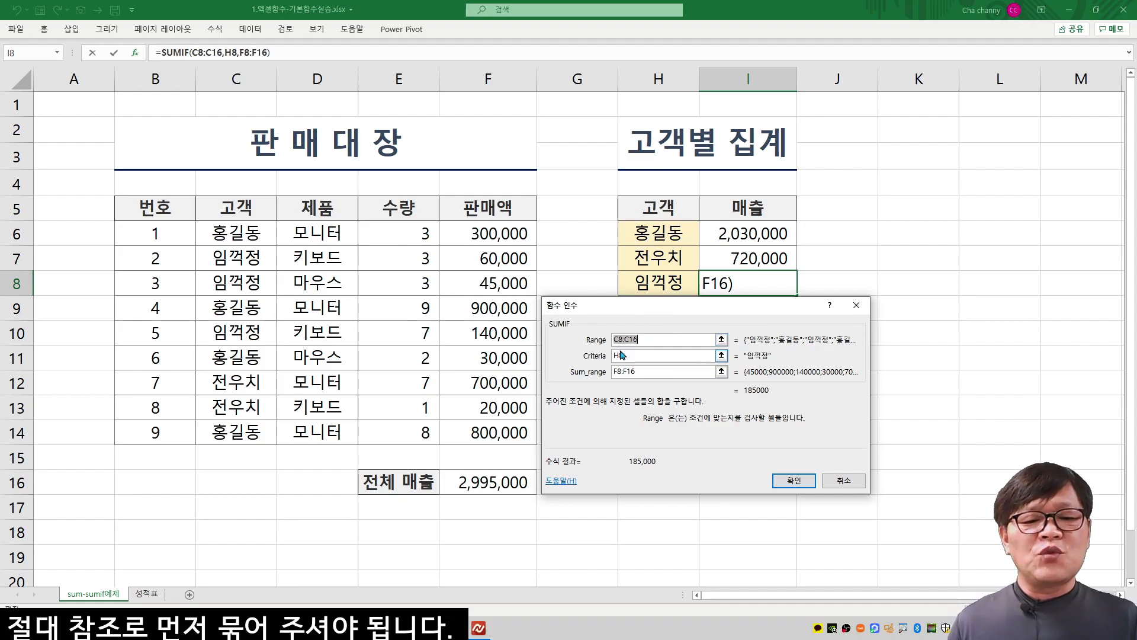
click(855, 484)
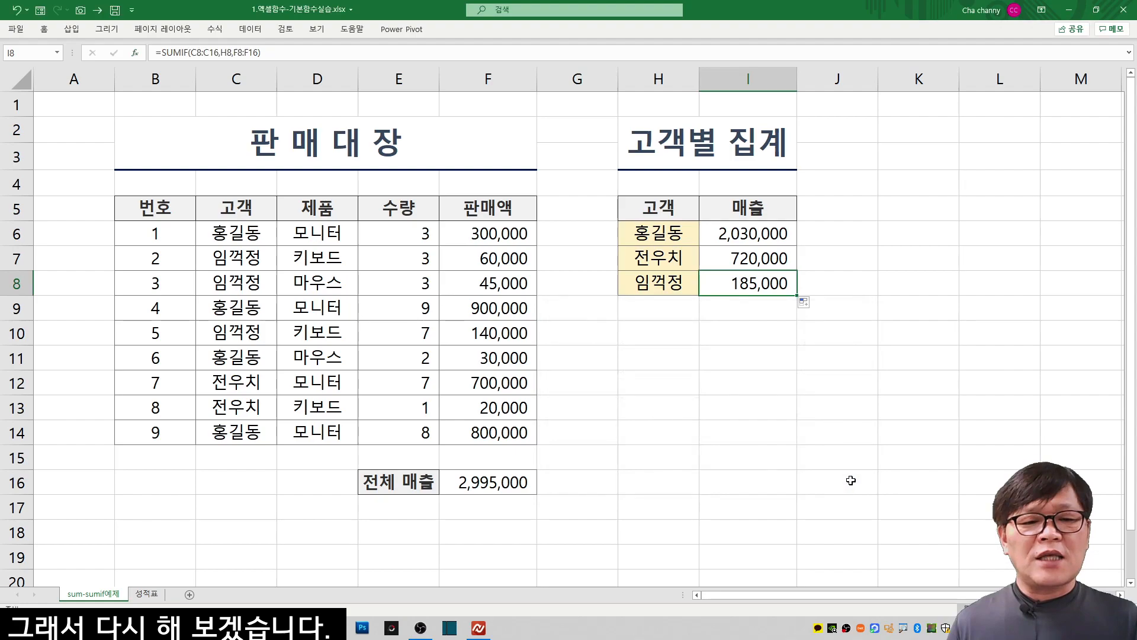
- Make the Range argument of the SUMIF in I6 absolute as $C$6:$C$14 and refill the formula down to I8
click(713, 234)
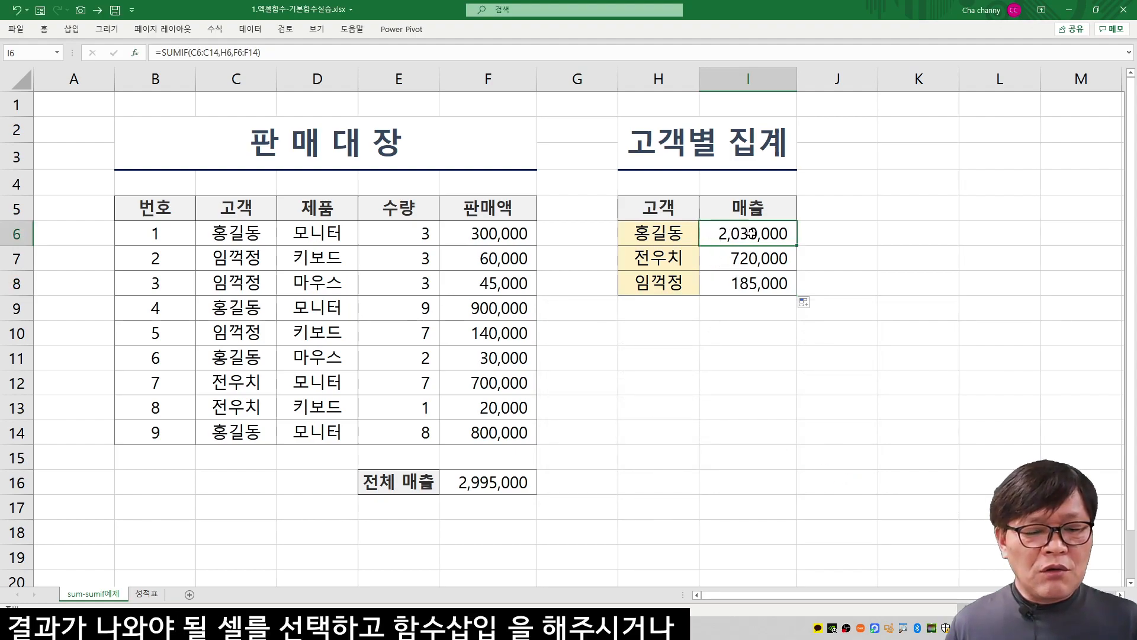
click(136, 55)
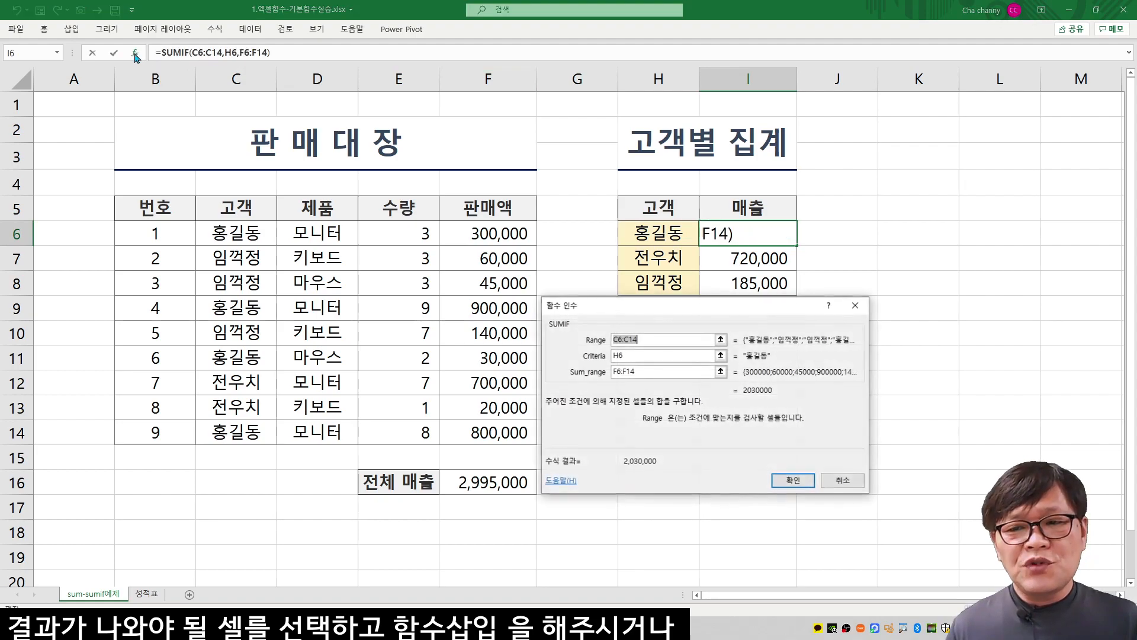
mouse_move(734, 305)
mouse_down()
mouse_move(742, 326)
mouse_move(731, 302)
mouse_up()
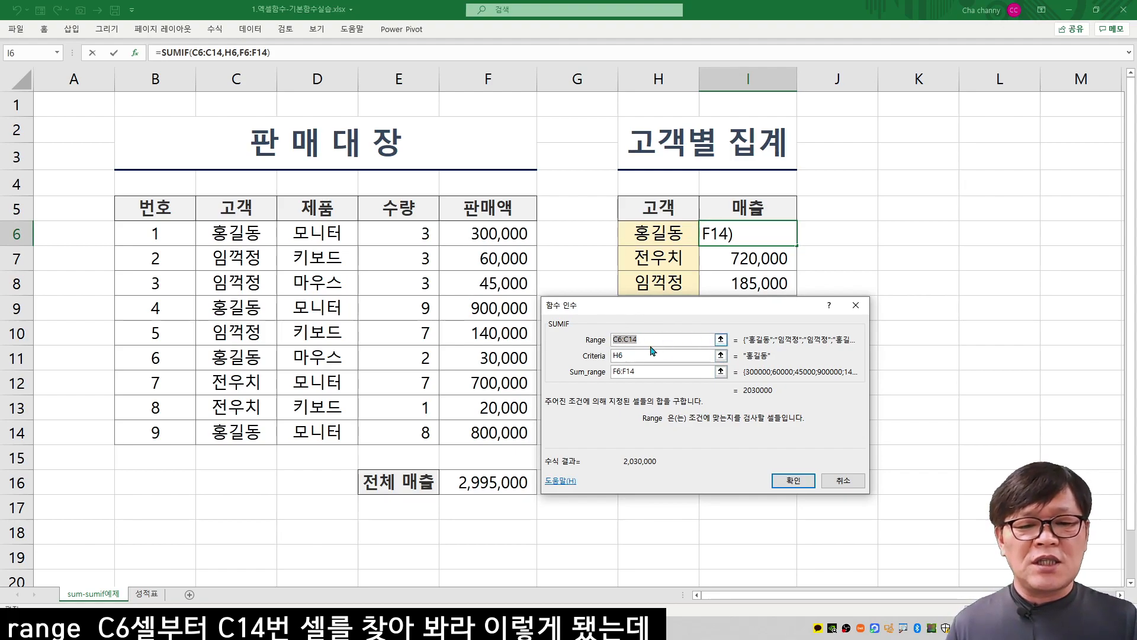
key(F4)
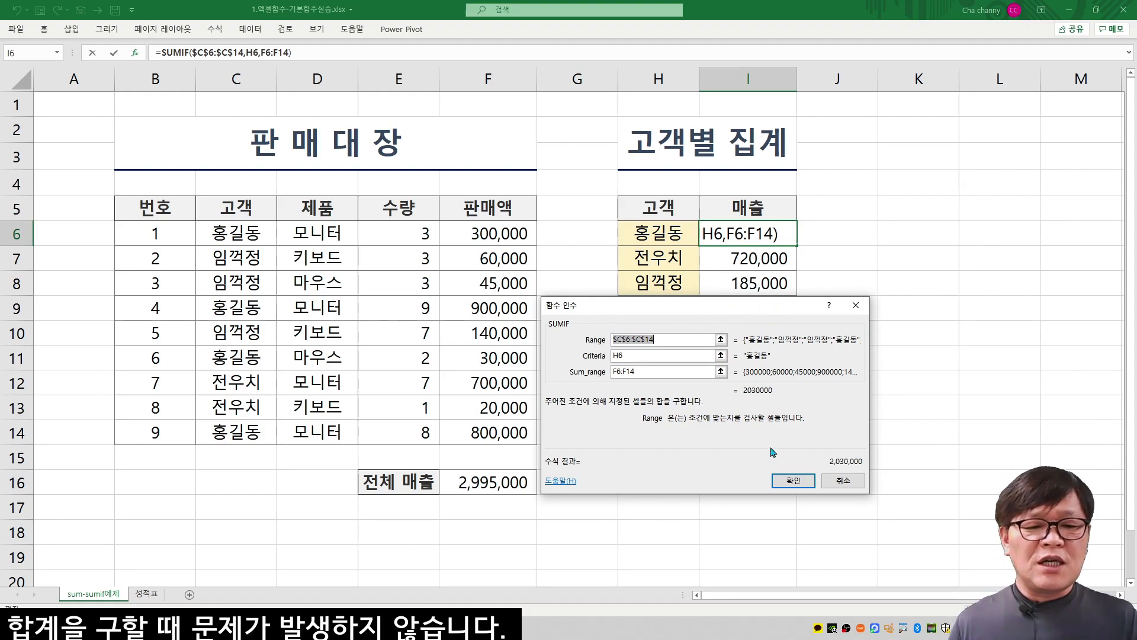
click(783, 478)
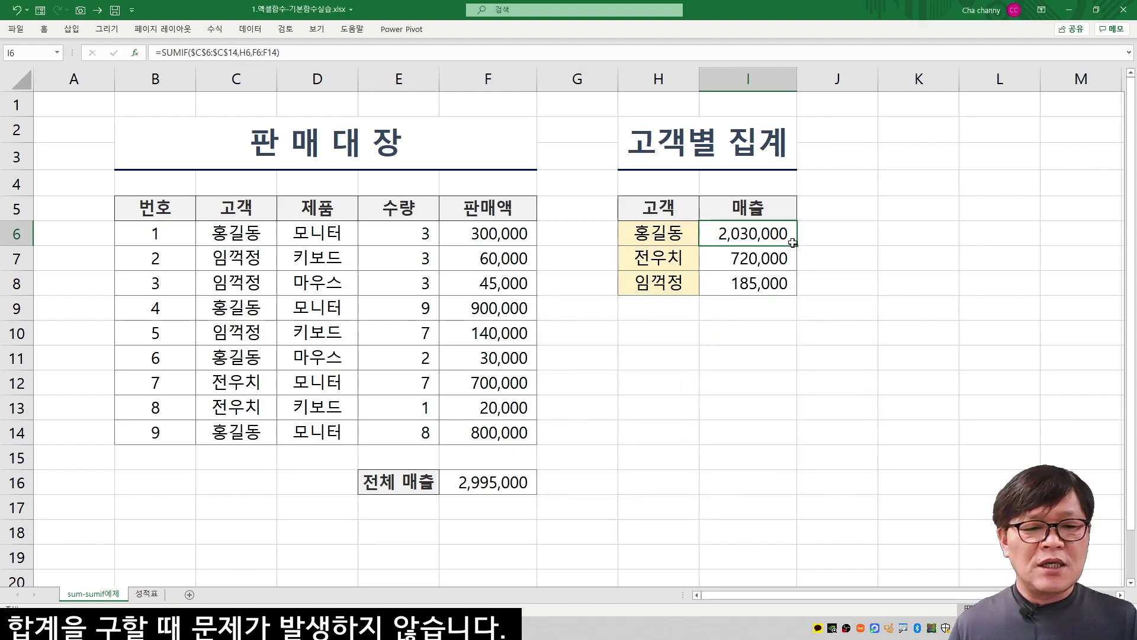
drag(797, 244, 796, 296)
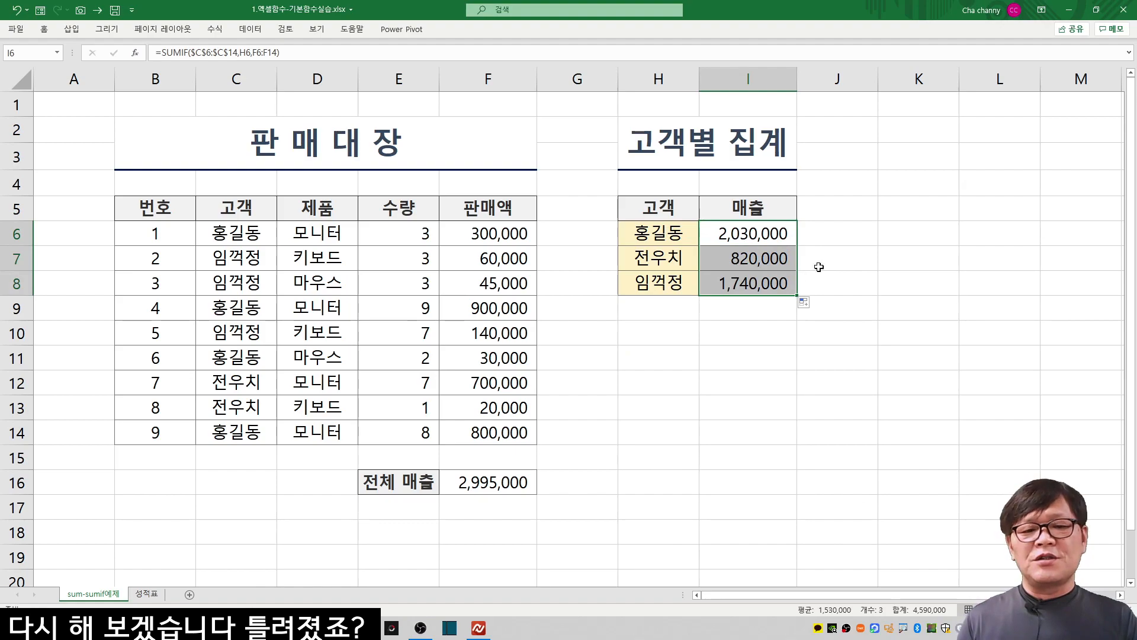
- Examine the SUMIF arguments in cell I8 to check which customer range the copied formula uses
click(740, 284)
click(135, 53)
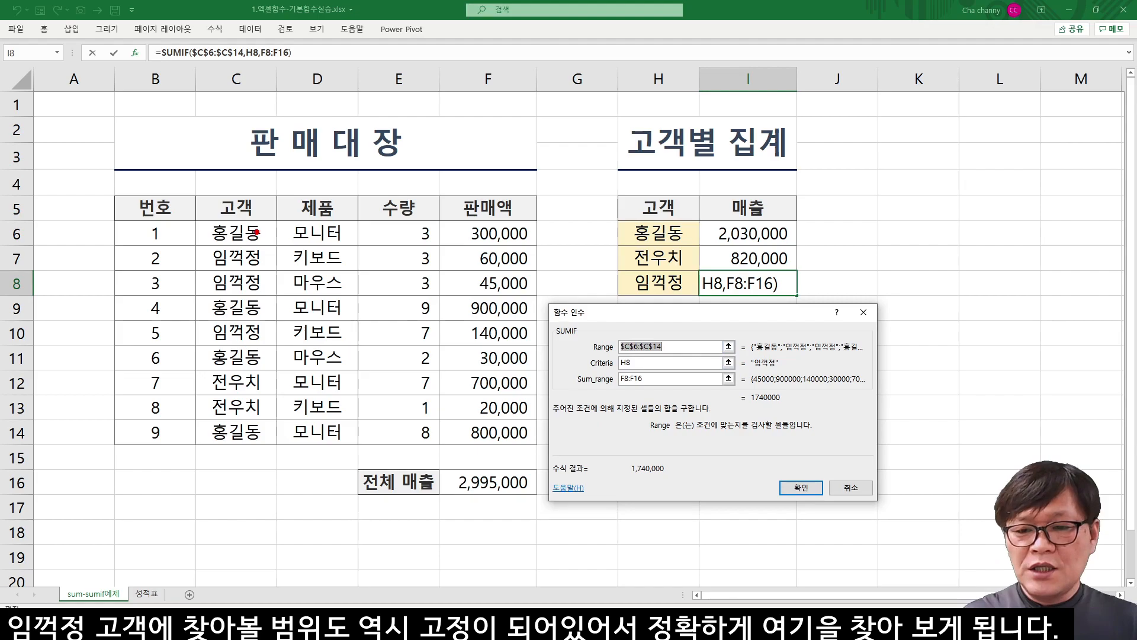
mouse_move(200, 227)
mouse_down()
mouse_move(249, 290)
mouse_move(274, 439)
mouse_up()
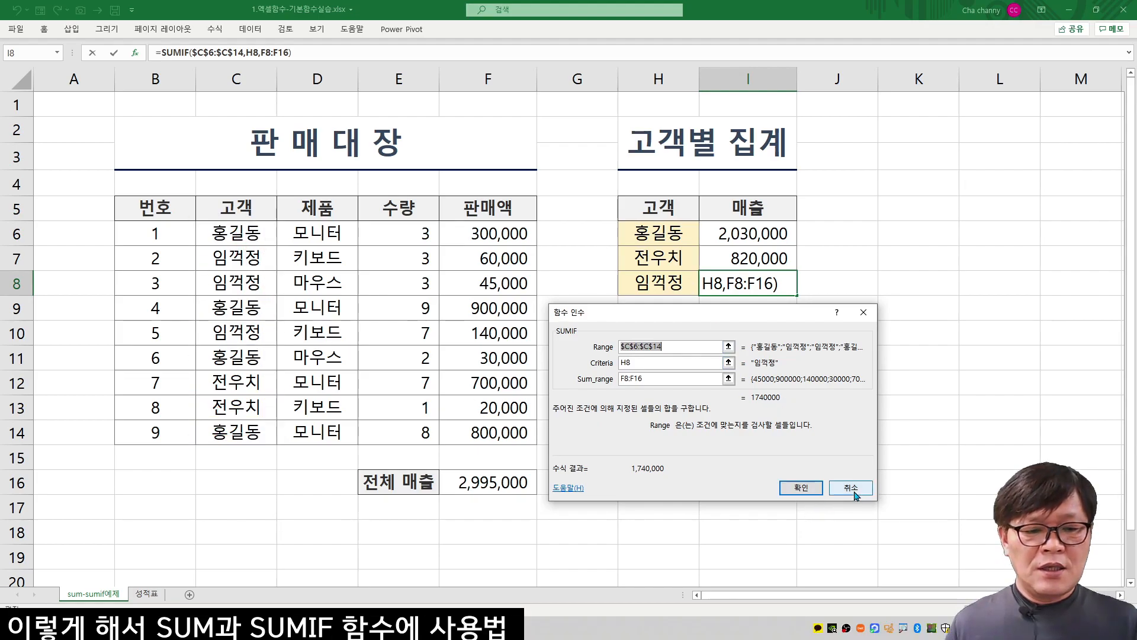
click(801, 487)
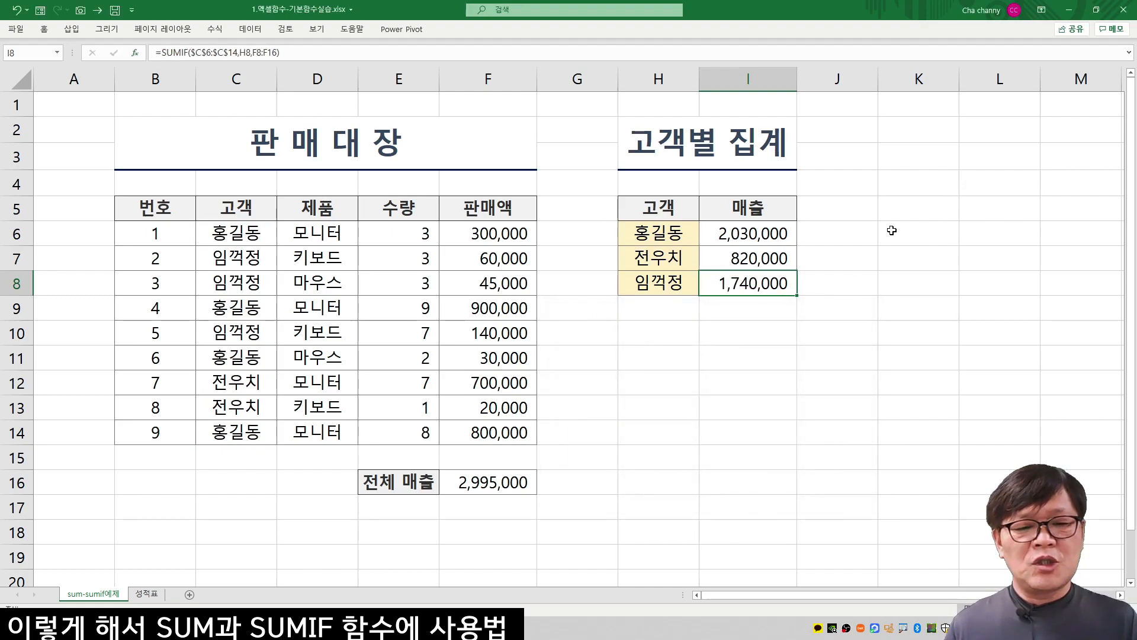